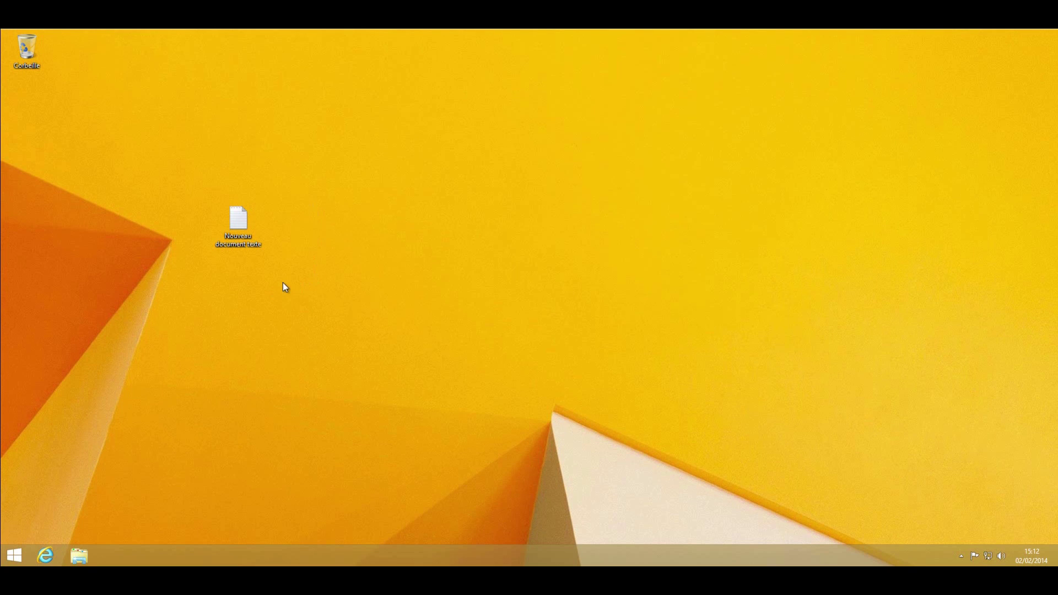
Open the "Nouveau document texte" file on the desktop to view its contents, and close it again
{"action": "left_click", "coordinate": [247, 224]}
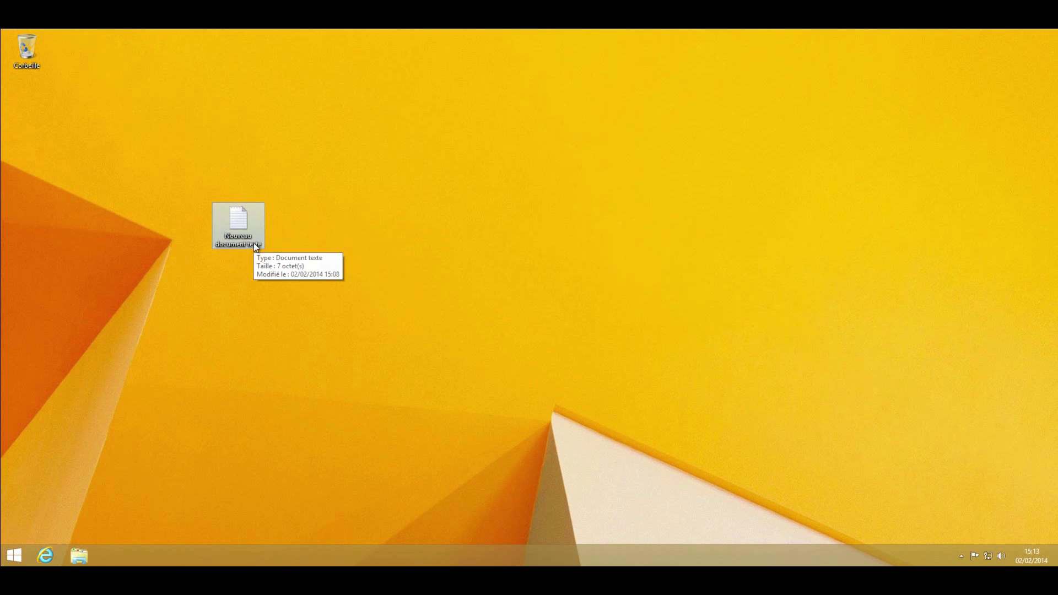
{"action": "double_click", "coordinate": [240, 227]}
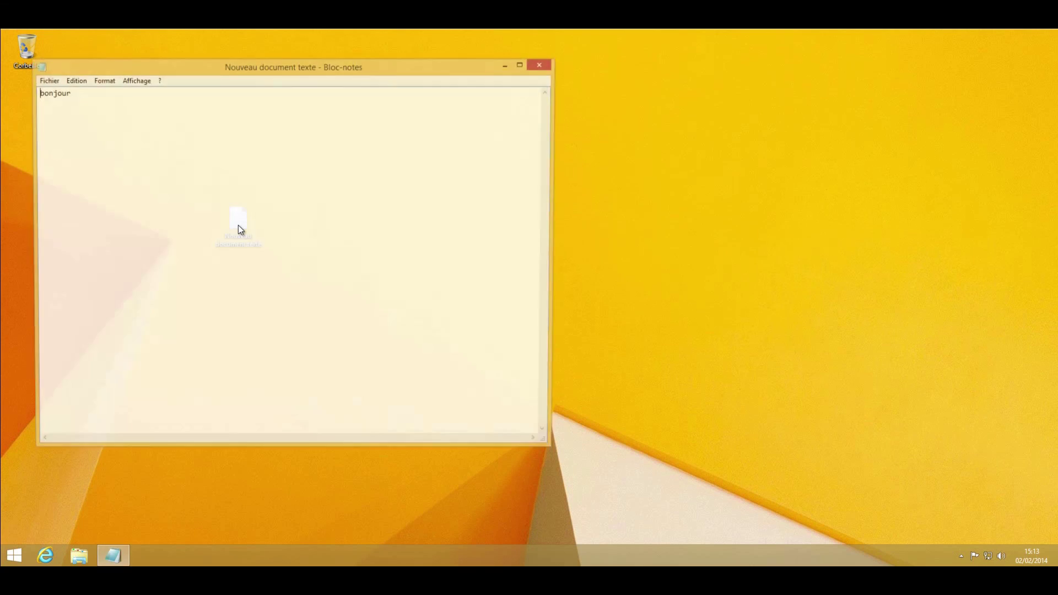
{"action": "left_click", "coordinate": [540, 64]}
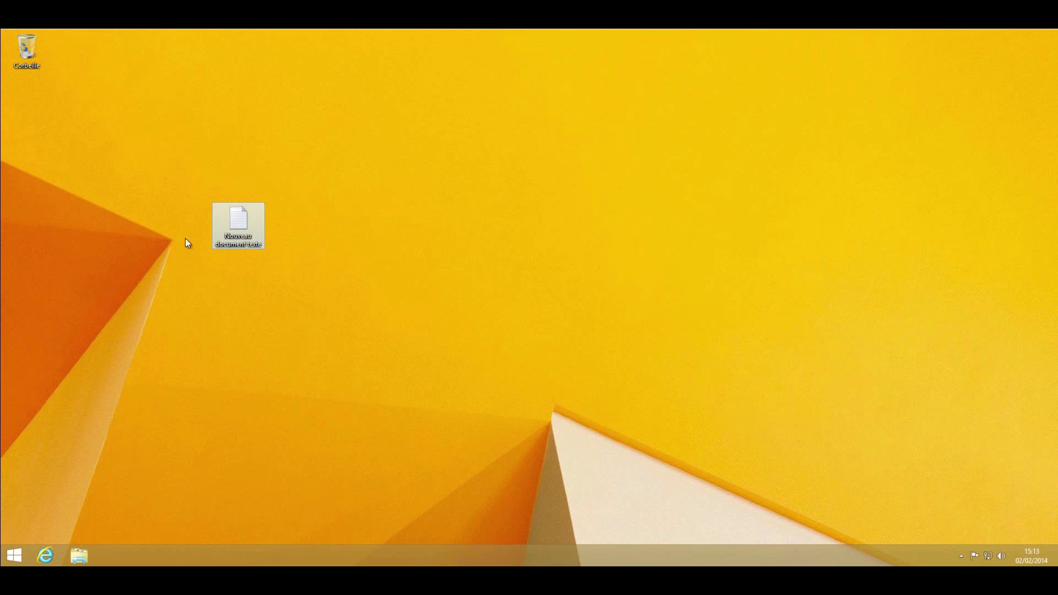
Rename the desktop file "Nouveau document texte" as "test" through its properties
{"action": "right_click", "coordinate": [237, 221]}
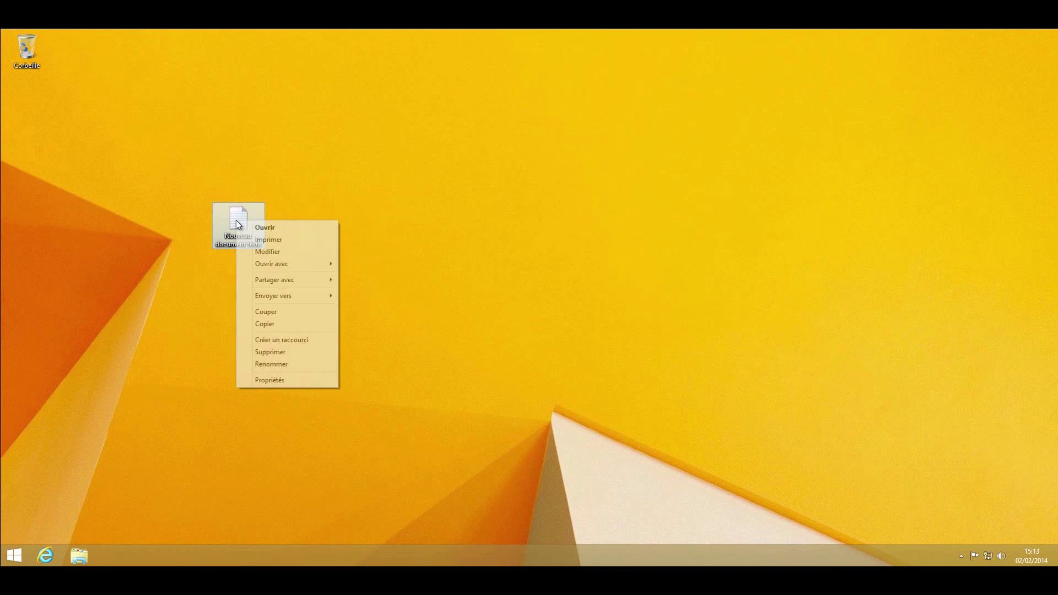
{"action": "left_click", "coordinate": [290, 380]}
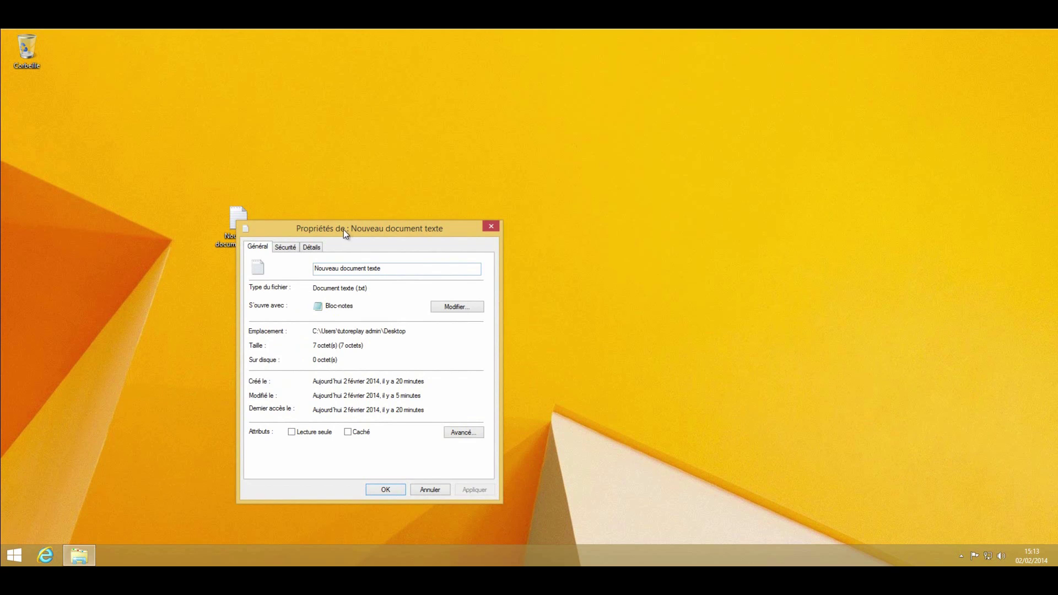
{"action": "left_click_drag", "start_coordinate": [343, 230], "coordinate": [386, 230]}
{"action": "left_click_drag", "start_coordinate": [430, 269], "coordinate": [353, 272]}
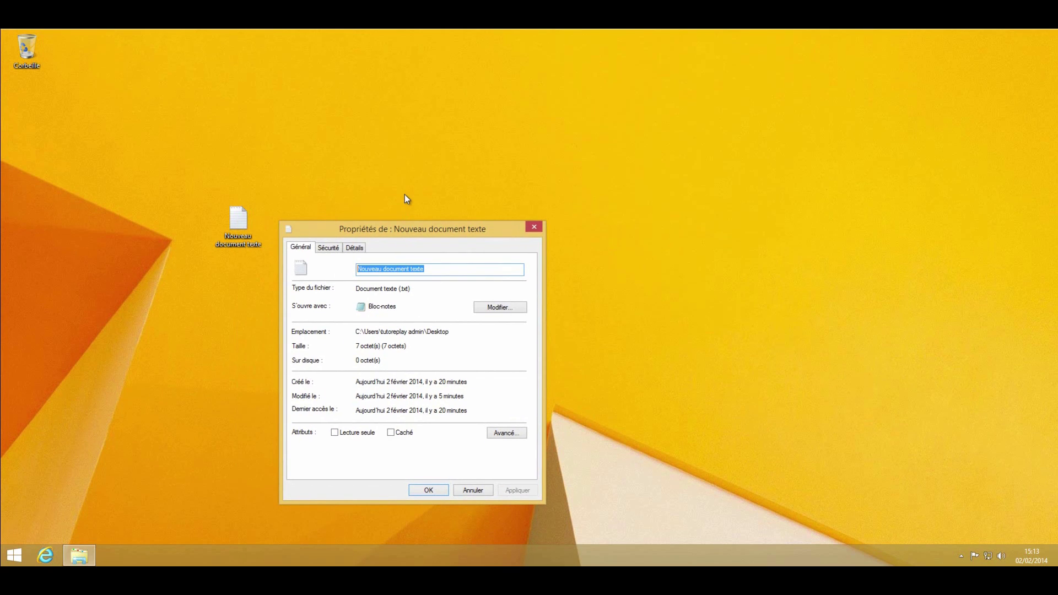
{"action": "type", "text": "test"}
{"action": "left_click", "coordinate": [429, 491]}
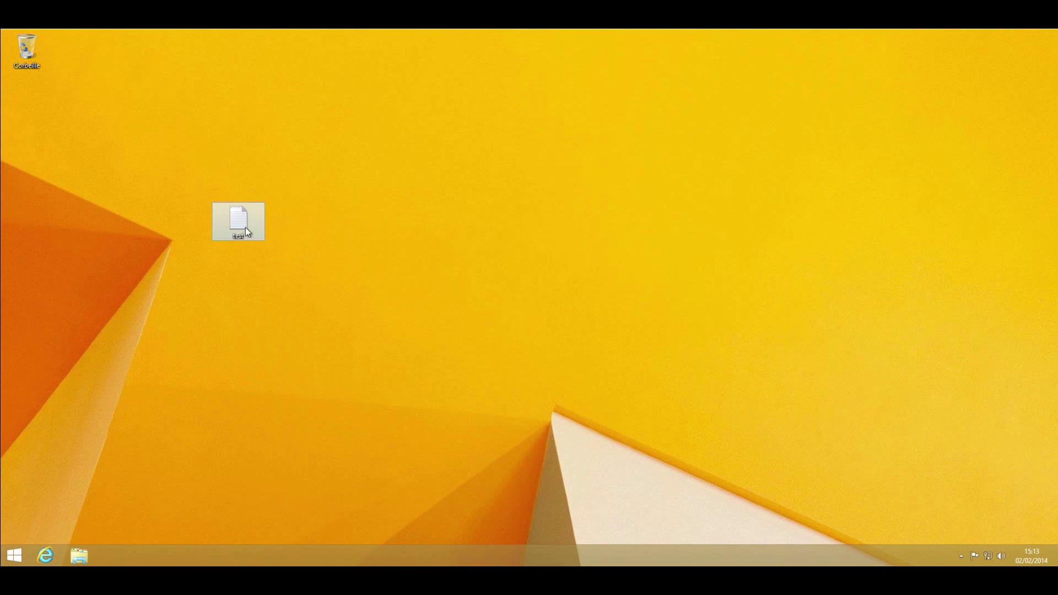
Examine the general properties of the "test" file, including its file type and associated program, and close them
{"action": "right_click", "coordinate": [243, 220]}
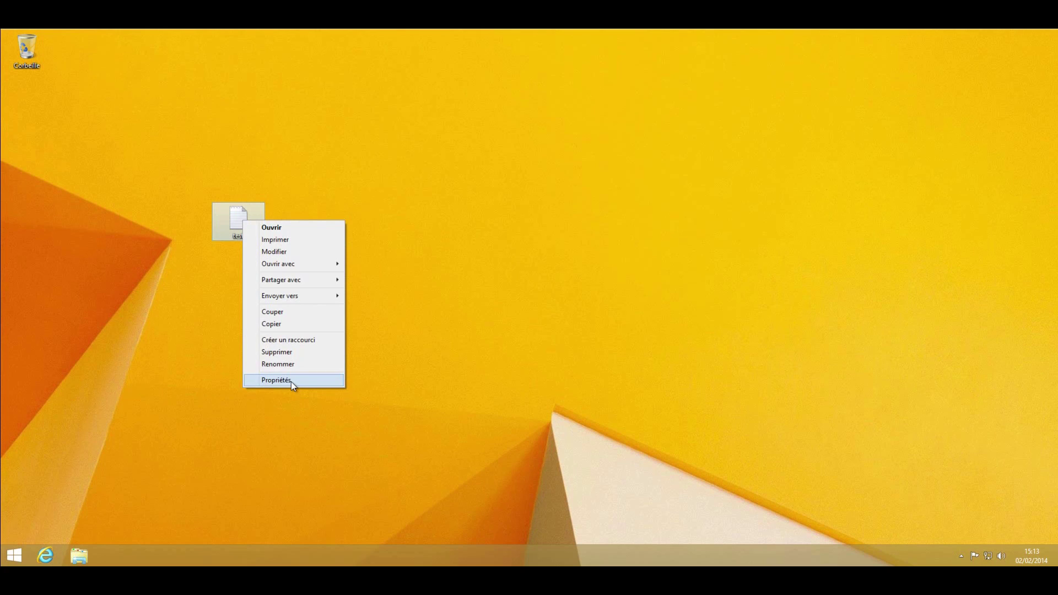
{"action": "left_click", "coordinate": [291, 382]}
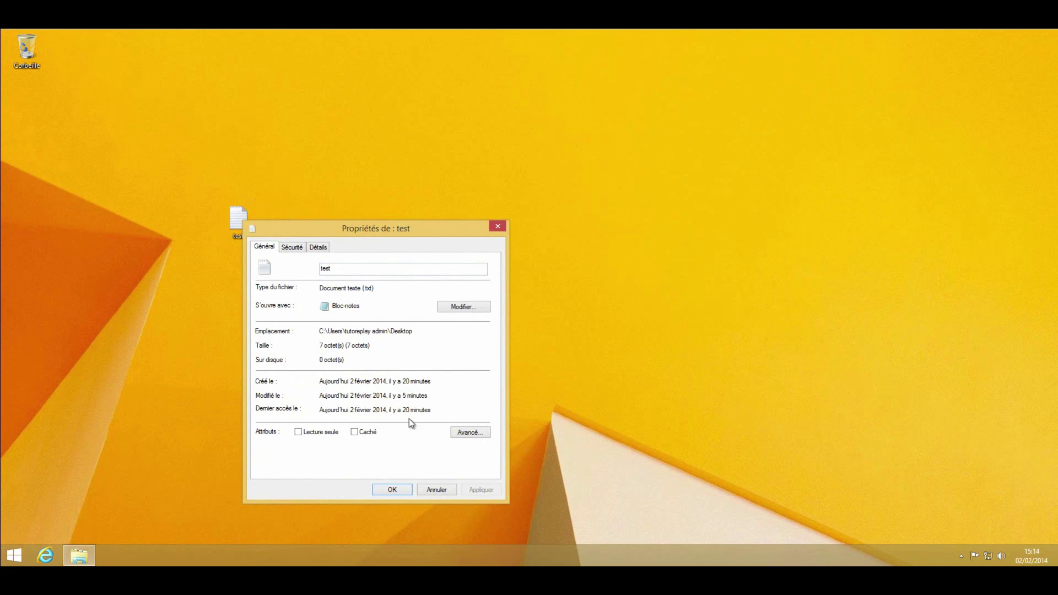
{"action": "left_click", "coordinate": [391, 490]}
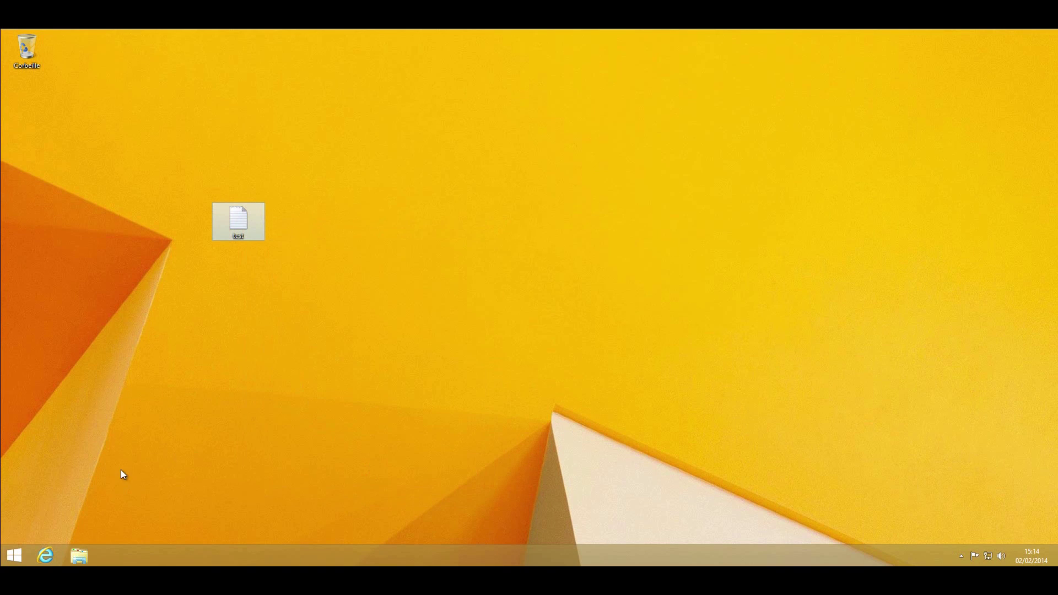
Turn on the display of file name extensions in a File Explorer window, and close the window
{"action": "left_click", "coordinate": [85, 552]}
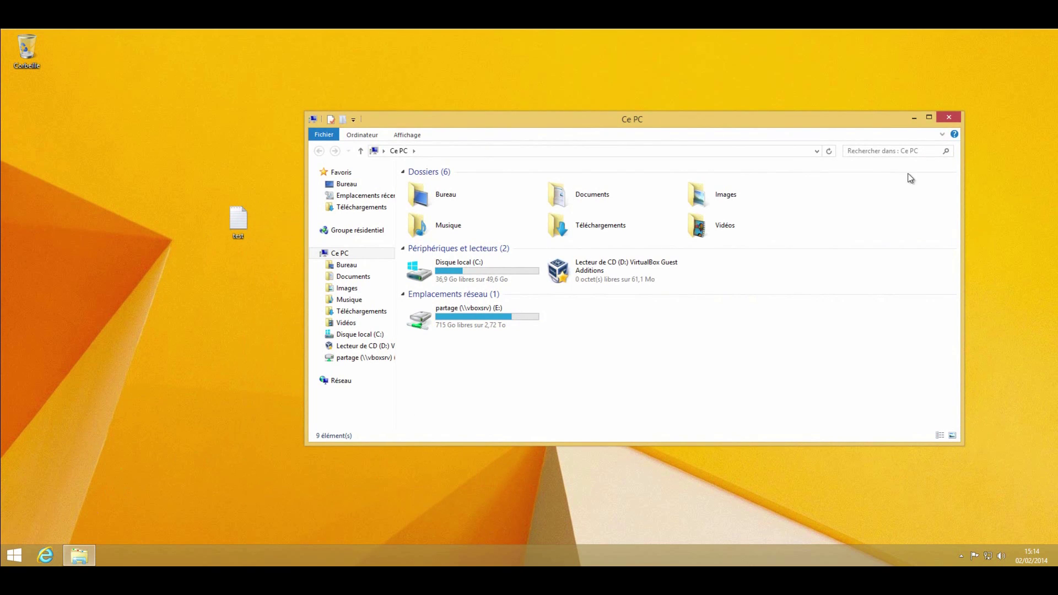
{"action": "left_click", "coordinate": [410, 136]}
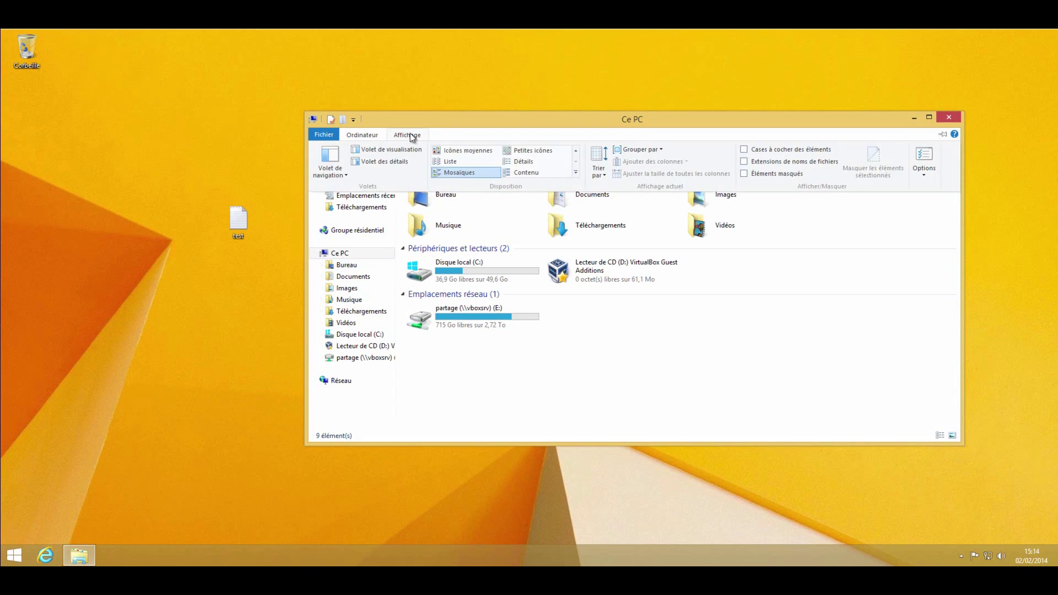
{"action": "left_click", "coordinate": [745, 163]}
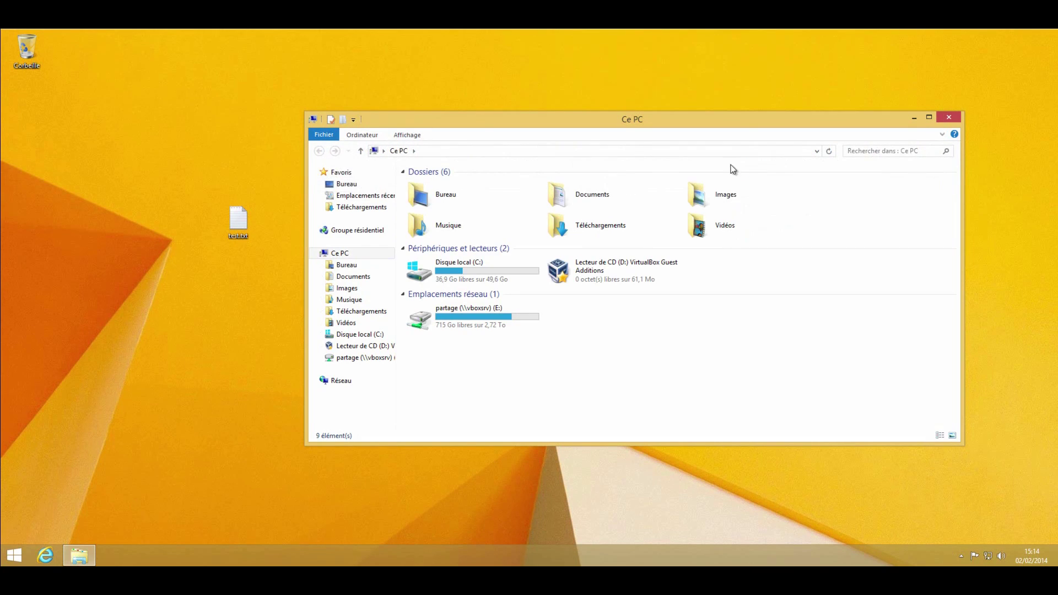
{"action": "left_click", "coordinate": [950, 117]}
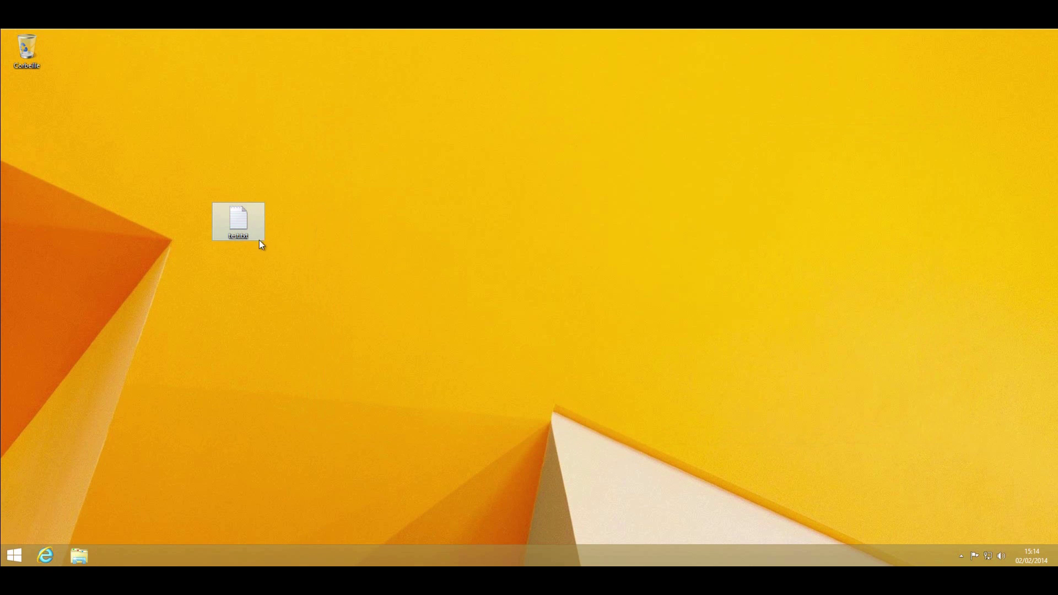
{"action": "left_click", "coordinate": [302, 281]}
{"action": "right_click", "coordinate": [239, 226]}
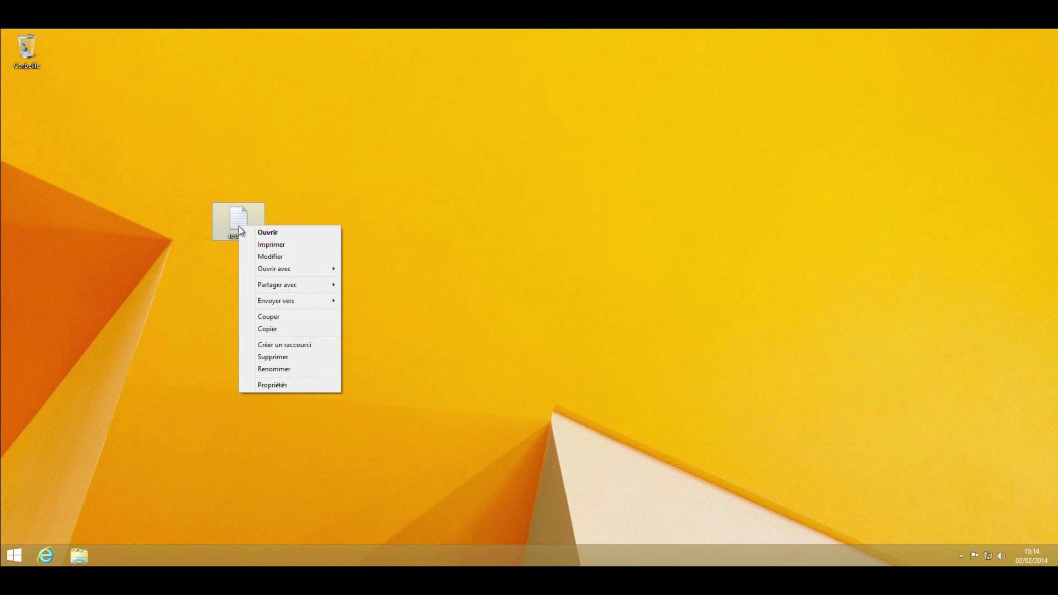
{"action": "left_click", "coordinate": [216, 308]}
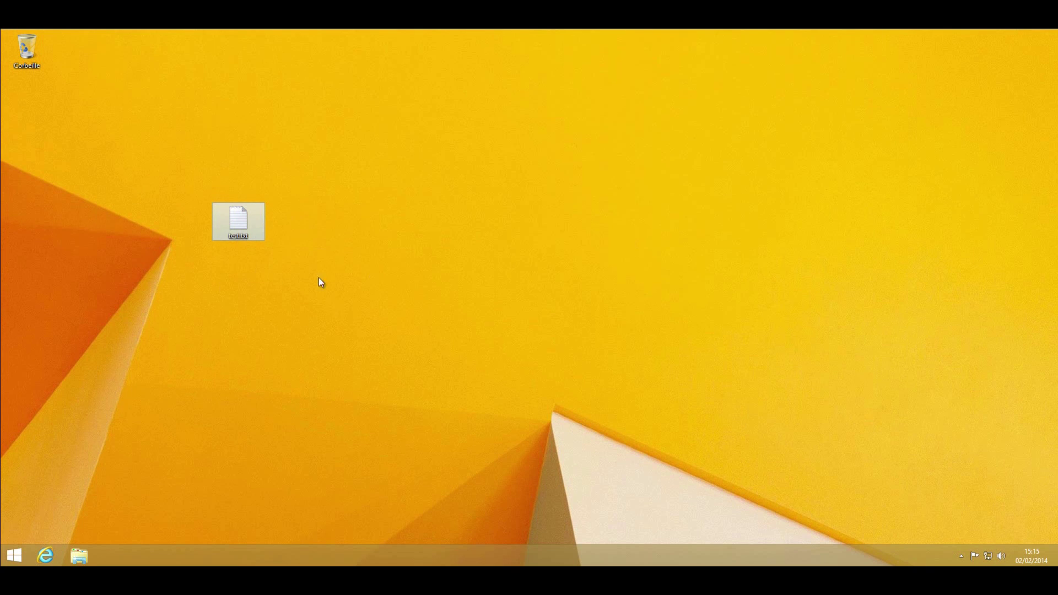
Switch to Internet Explorer and go to the google.fr home page
{"action": "mouse_move", "coordinate": [242, 238]}
{"action": "left_click", "coordinate": [46, 553]}
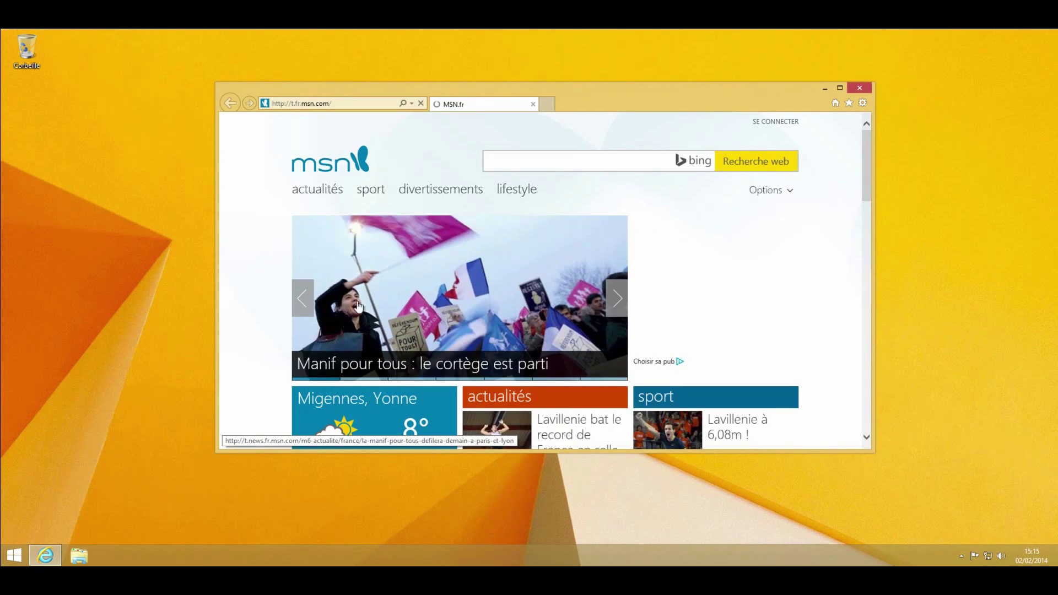
{"action": "left_click", "coordinate": [350, 103]}
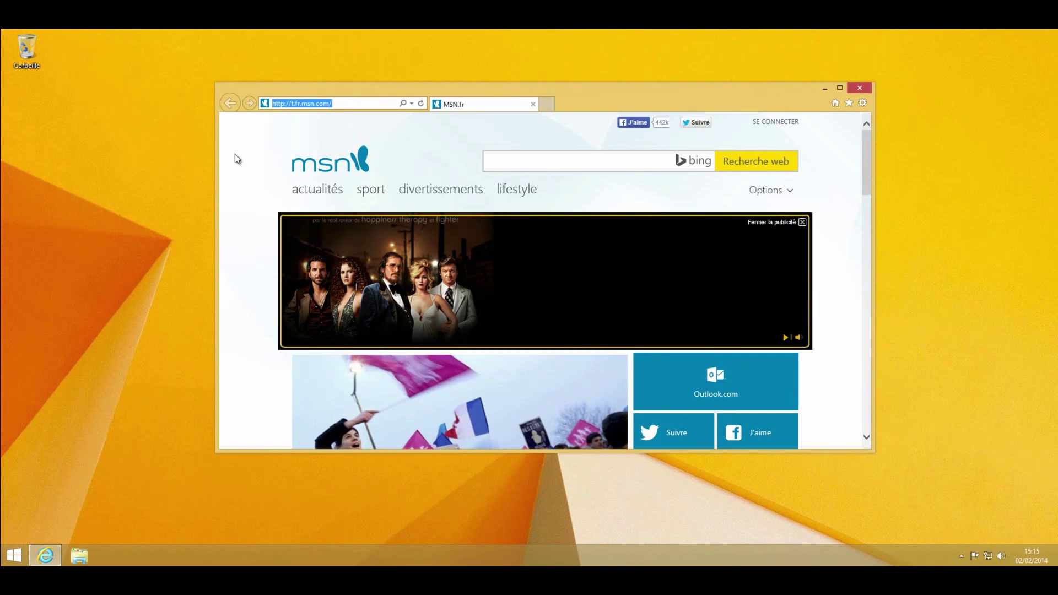
{"action": "type", "text": "google.fr/"}
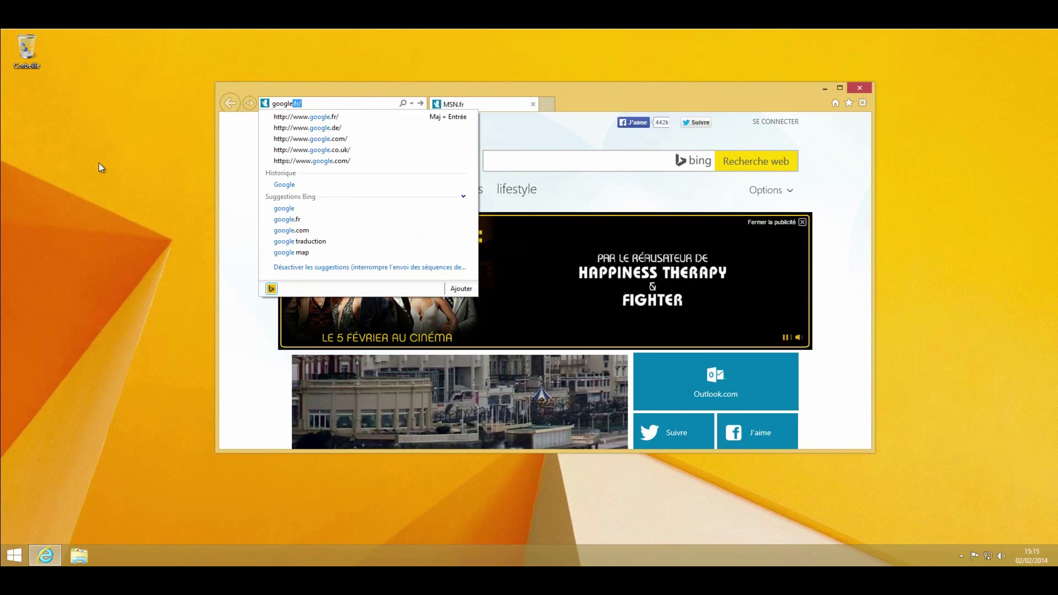
{"action": "key", "text": "Return"}
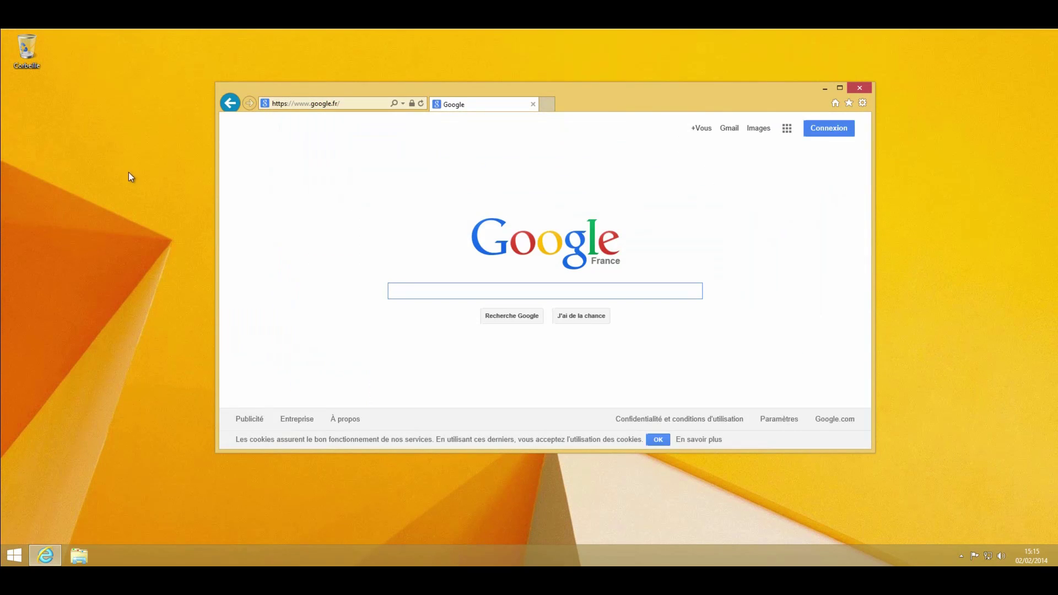
Search Google for "lancer .ppt"
{"action": "left_click", "coordinate": [396, 293]}
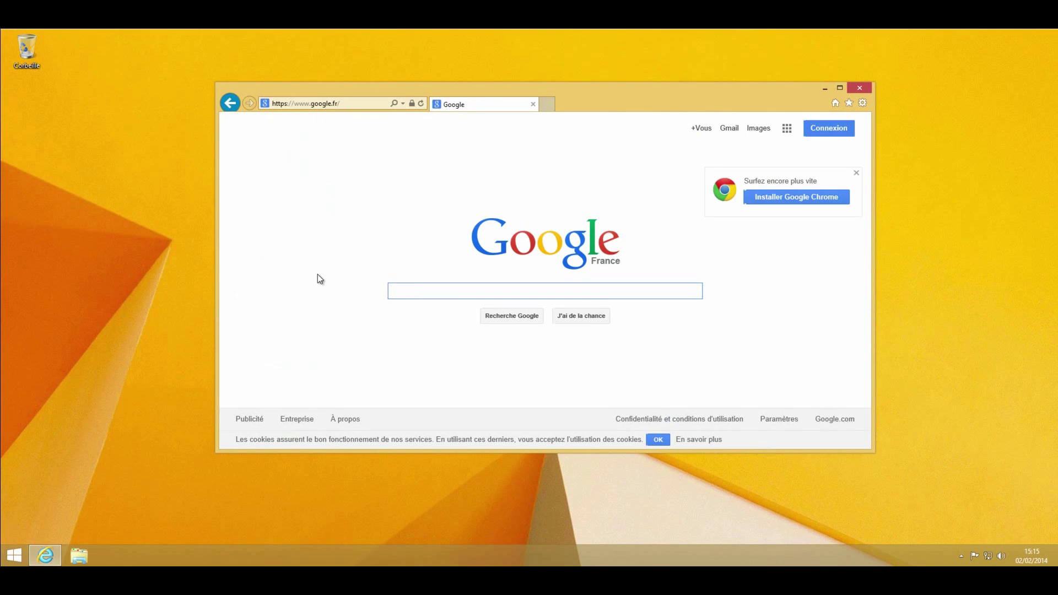
{"action": "type", "text": "la"}
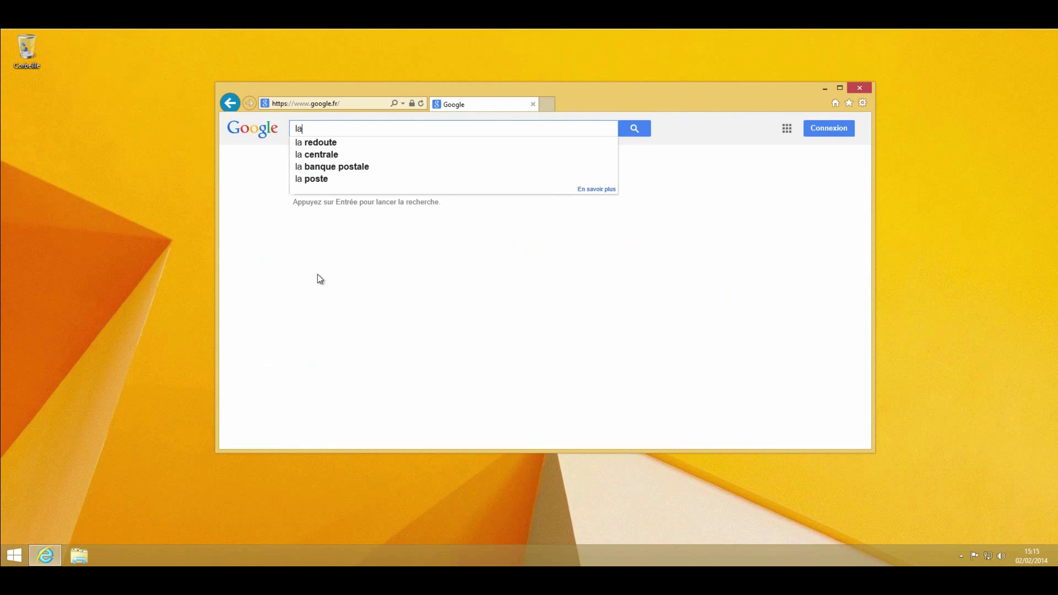
{"action": "type", "text": "ncer .ppt"}
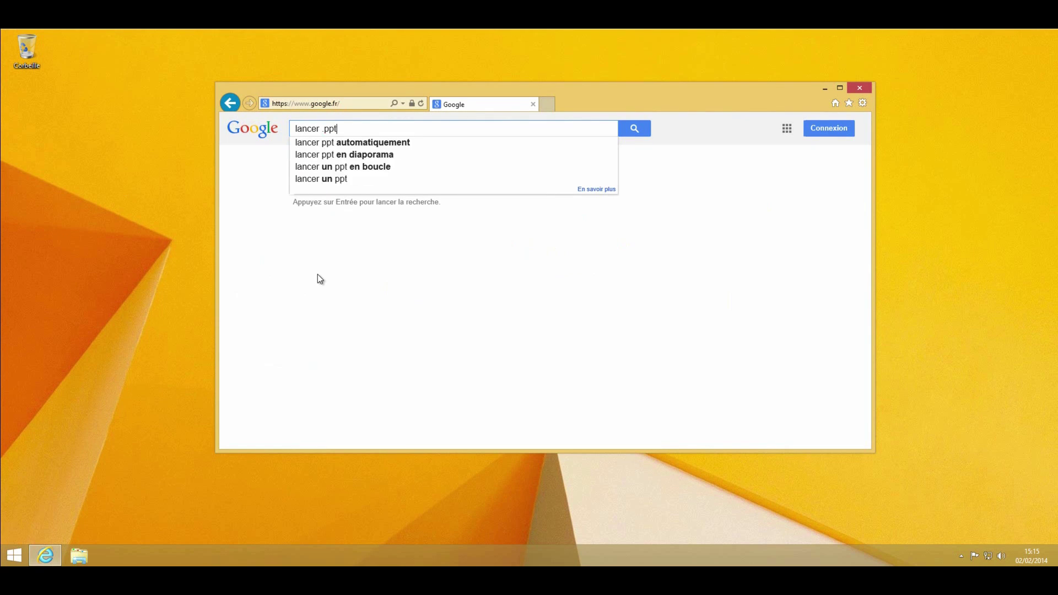
{"action": "key", "text": "Return"}
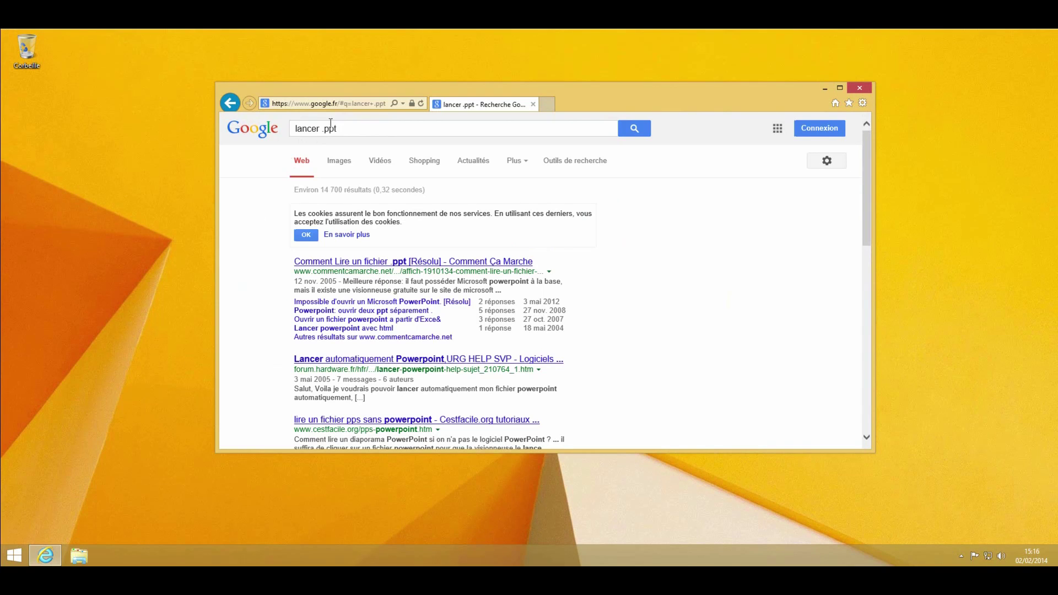
Move the browser window clear of the desktop file and examine which program the first search result recommends for .ppt files
{"action": "left_click_drag", "start_coordinate": [343, 88], "coordinate": [420, 95]}
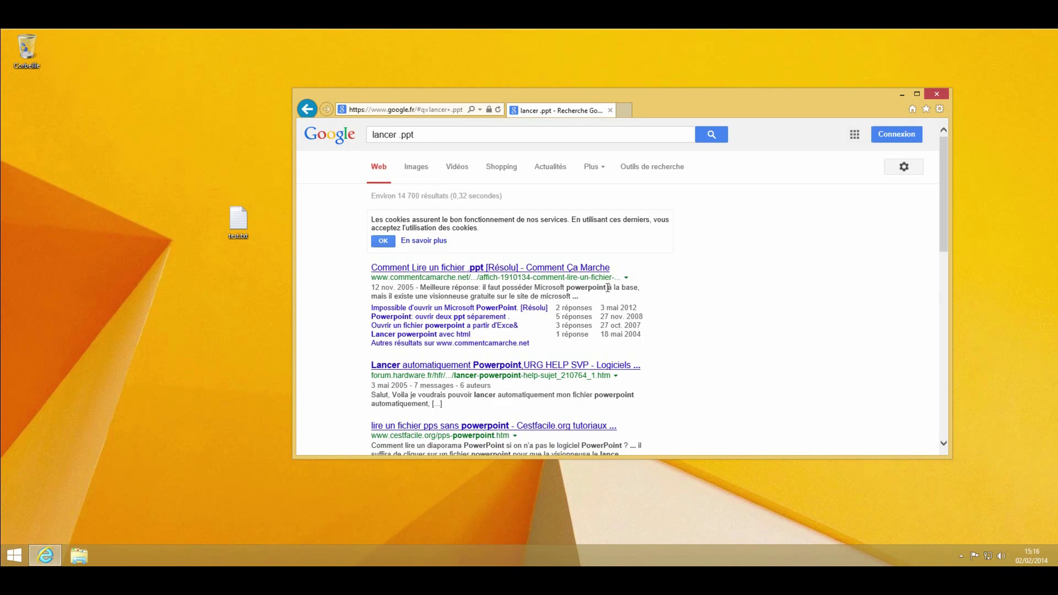
{"action": "left_click_drag", "start_coordinate": [567, 287], "coordinate": [606, 291]}
{"action": "mouse_move", "coordinate": [429, 96]}
{"action": "left_mouse_down"}
{"action": "mouse_move", "coordinate": [441, 98]}
{"action": "mouse_move", "coordinate": [429, 98]}
{"action": "left_mouse_up"}
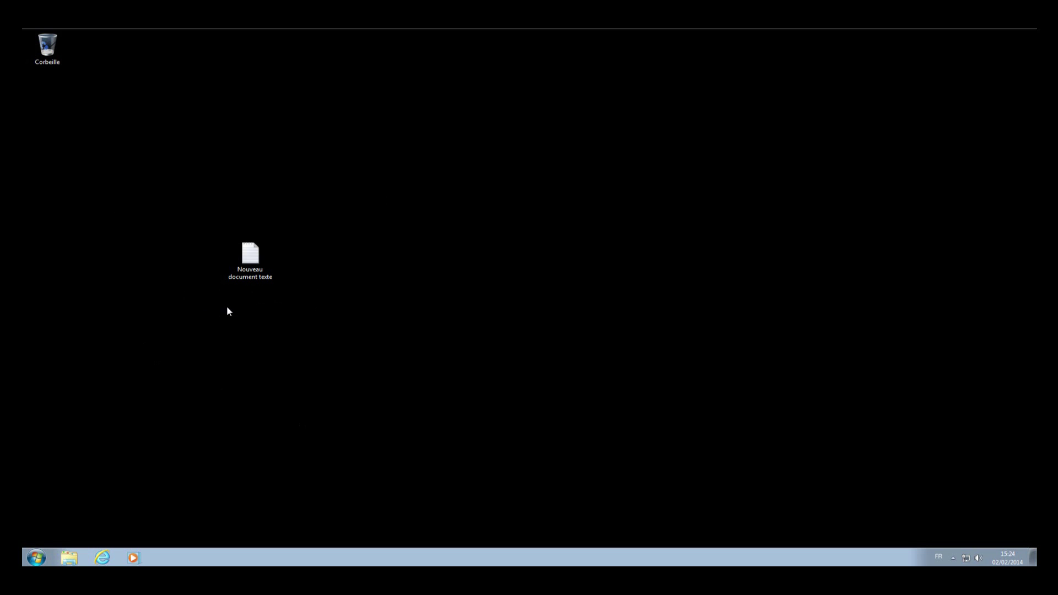
Open a Windows Explorer window on the Windows 7 desktop and display its hidden classic menu bar
{"action": "left_click", "coordinate": [70, 559]}
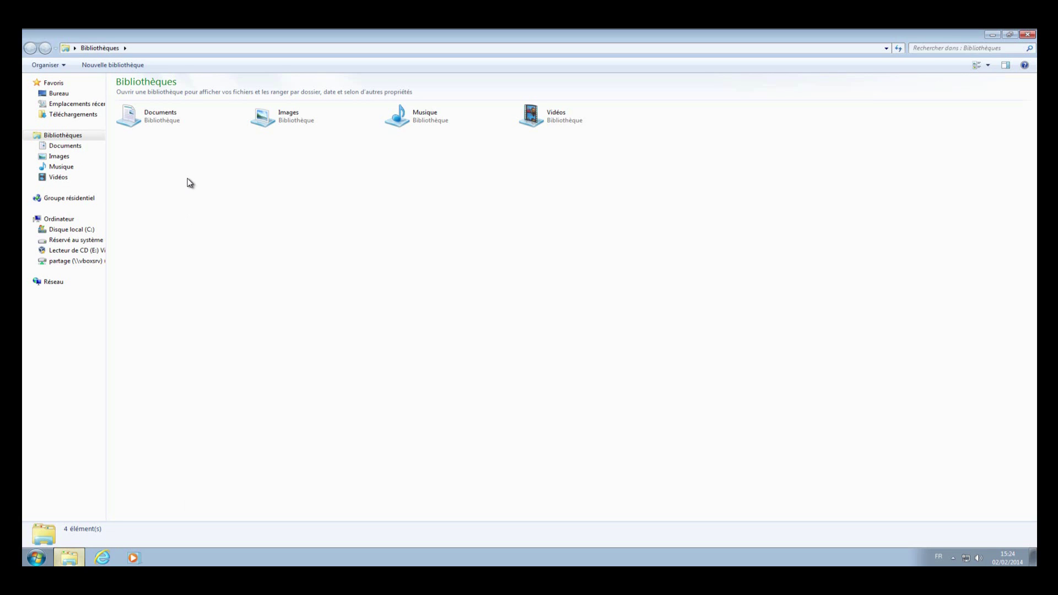
{"action": "key", "text": "alt"}
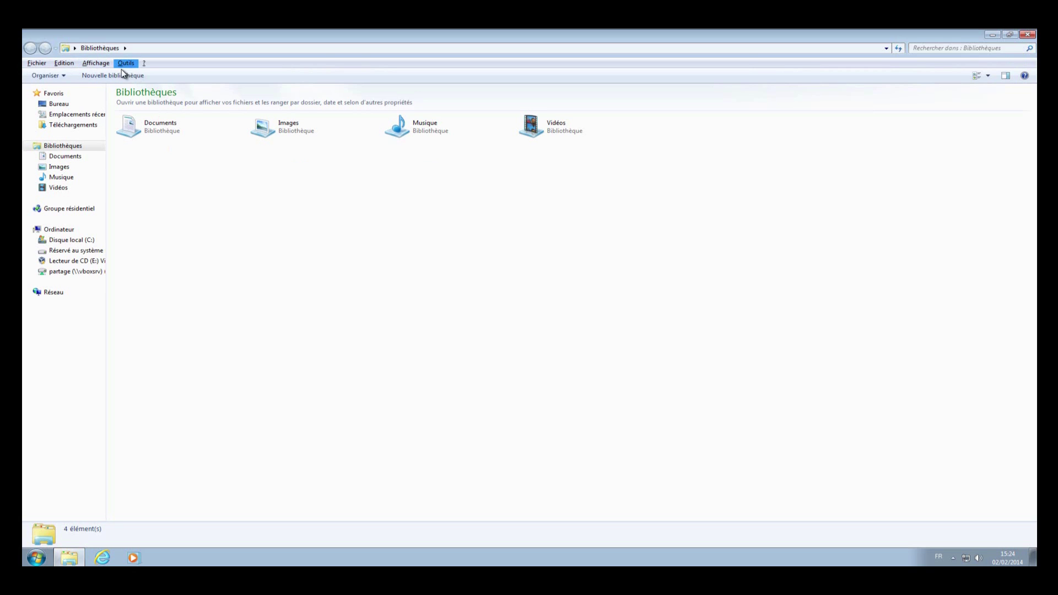
{"action": "left_click", "coordinate": [164, 191]}
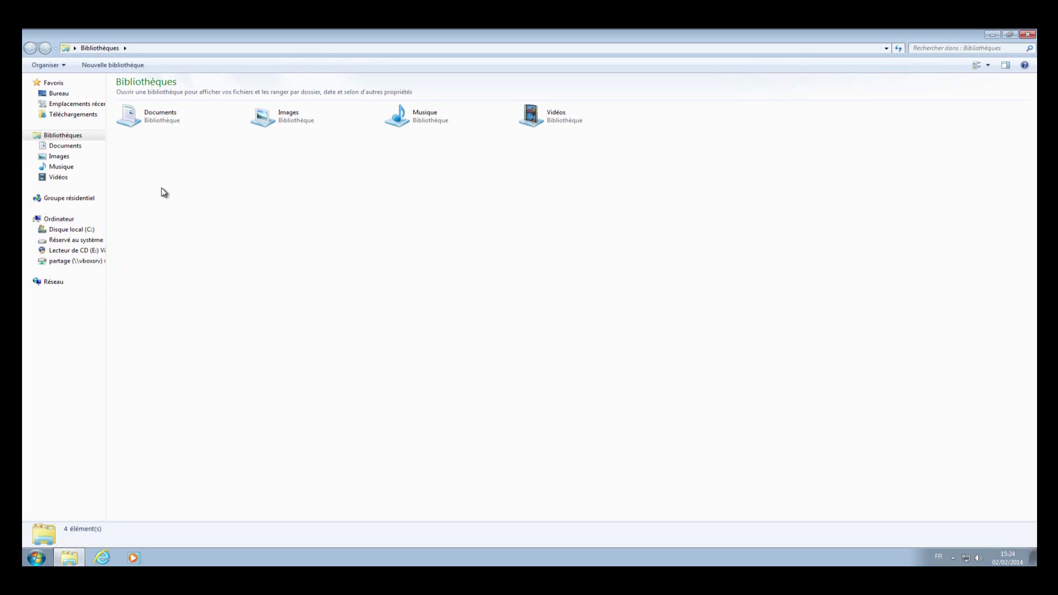
{"action": "key", "text": "alt"}
{"action": "key", "text": "alt"}
{"action": "key", "text": "alt"}
{"action": "key", "text": "Escape"}
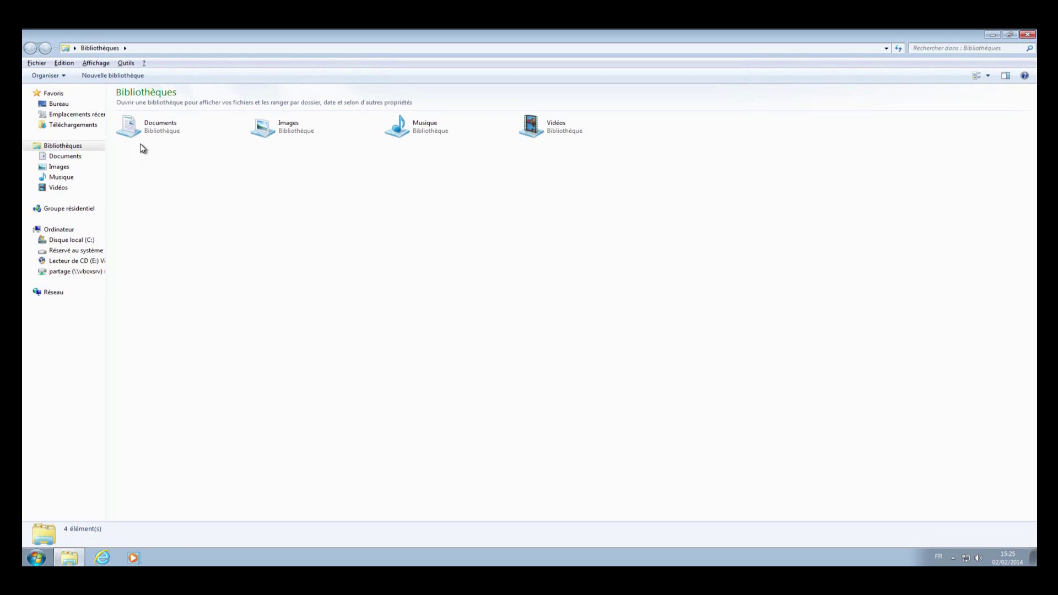
Open the folder options dialog and display its advanced view settings
{"action": "left_click", "coordinate": [126, 63]}
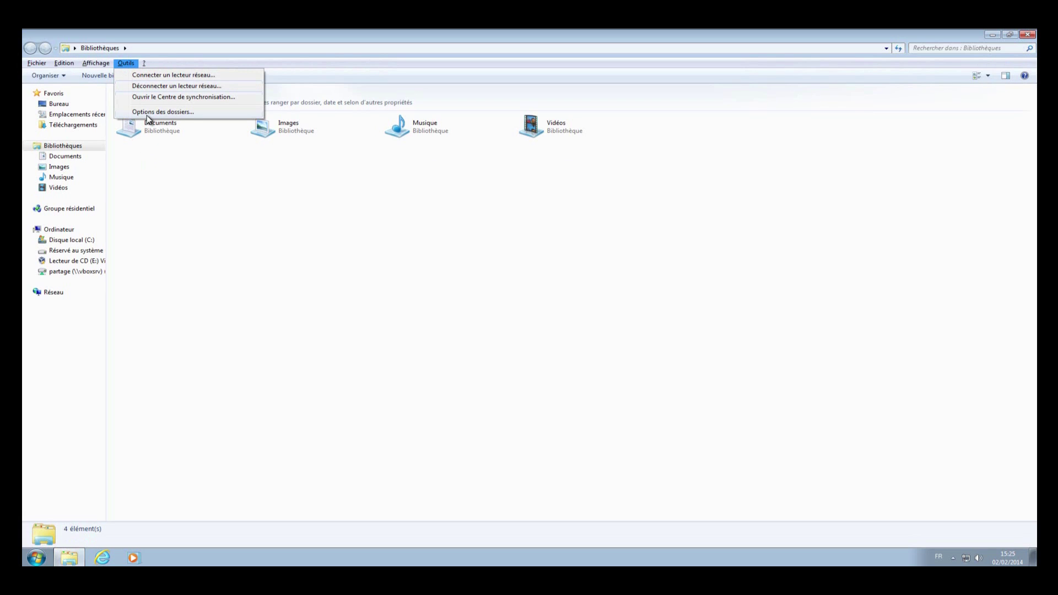
{"action": "left_click", "coordinate": [146, 113]}
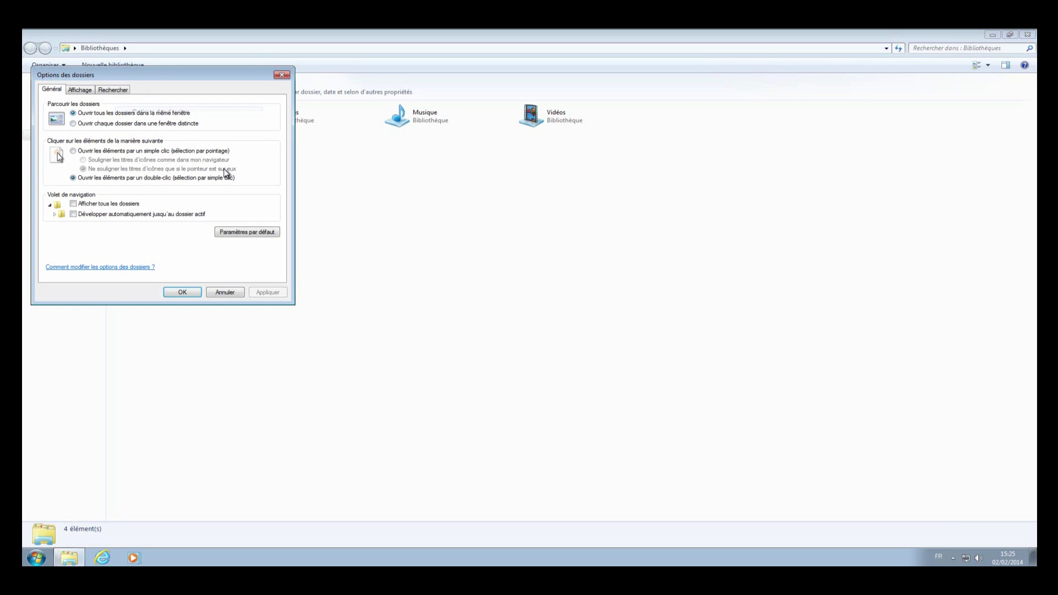
{"action": "left_click", "coordinate": [83, 91]}
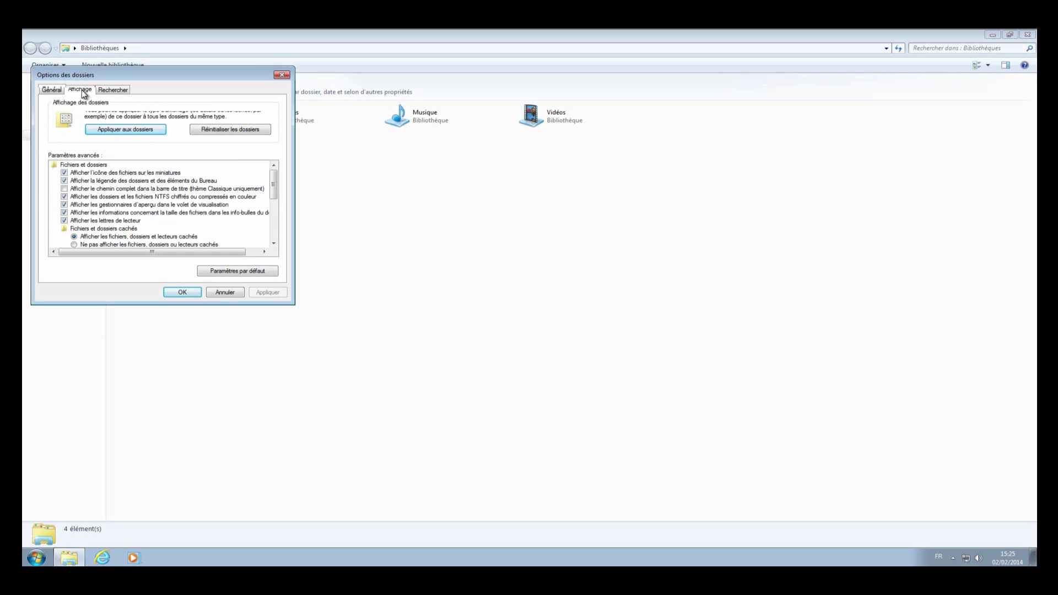
Turn off "Masquer les extensions des fichiers dont le type est connu", then apply the change and close the folder options
{"action": "left_click", "coordinate": [274, 244]}
{"action": "left_click", "coordinate": [274, 243]}
{"action": "left_click", "coordinate": [274, 243]}
{"action": "left_click", "coordinate": [274, 243]}
{"action": "left_click", "coordinate": [274, 244]}
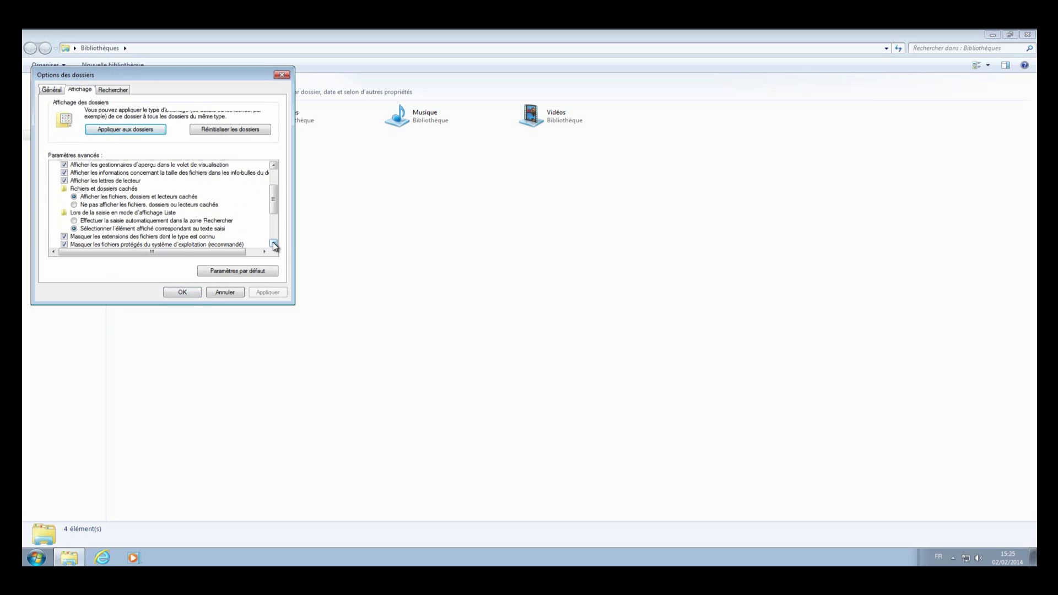
{"action": "left_click", "coordinate": [274, 244]}
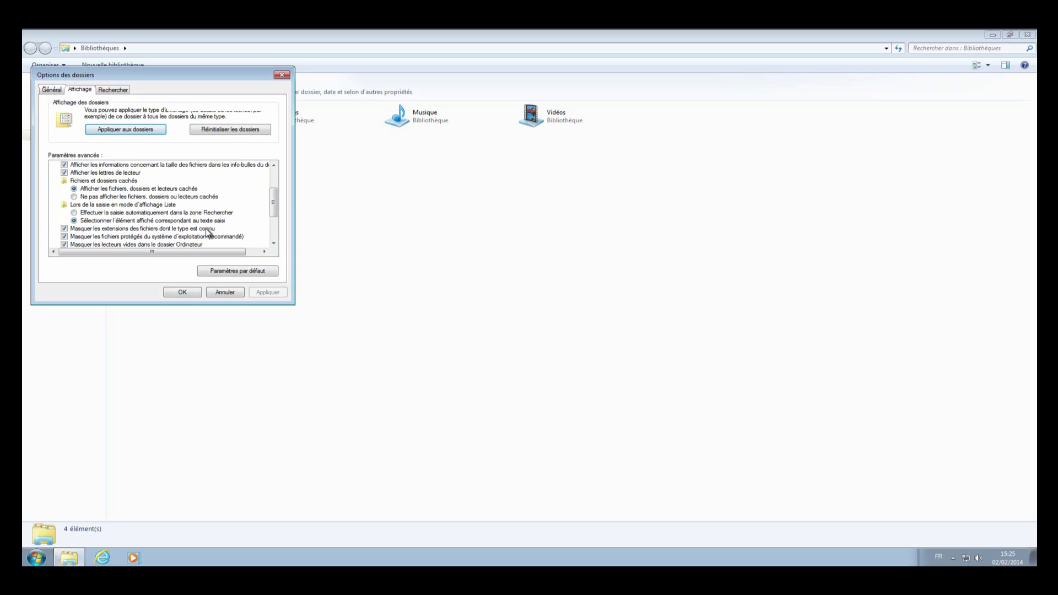
{"action": "left_click", "coordinate": [65, 229]}
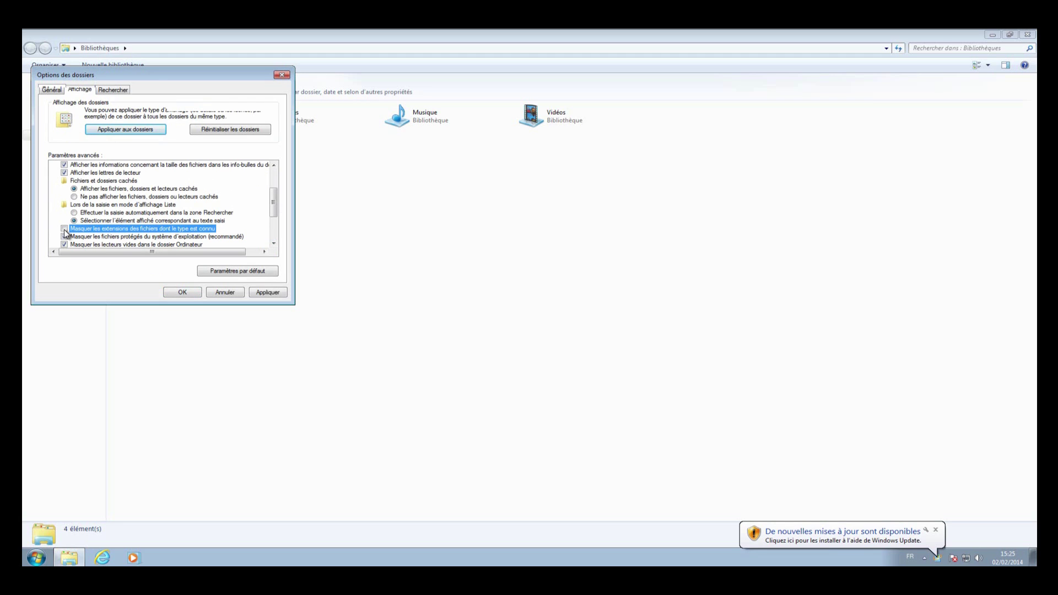
{"action": "left_click", "coordinate": [269, 293]}
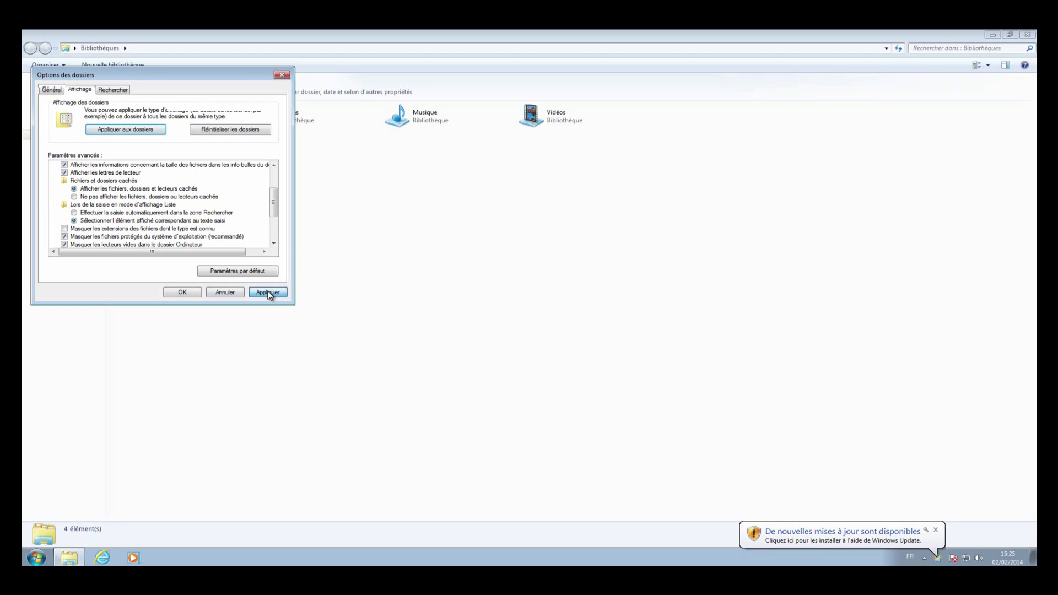
{"action": "left_click", "coordinate": [170, 293]}
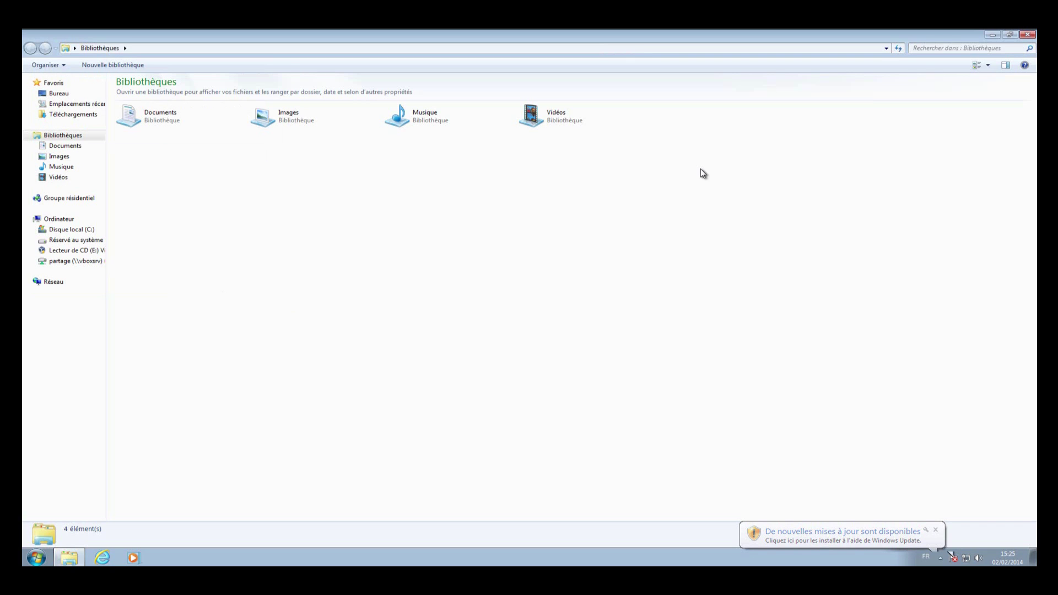
Close the Explorer window and check the full file name of the new text document on the desktop
{"action": "left_click", "coordinate": [1027, 36]}
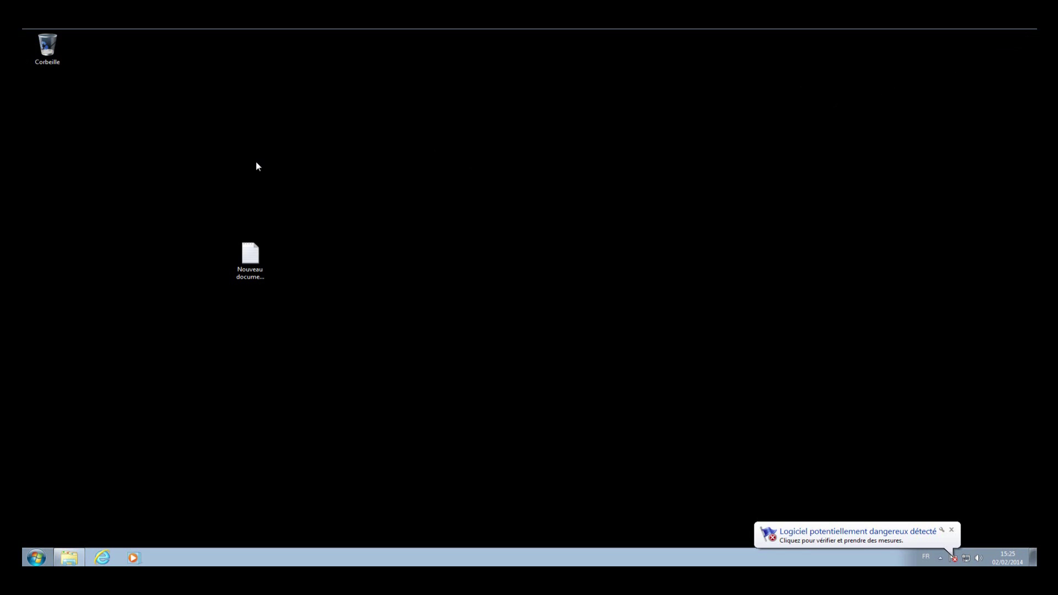
{"action": "left_click", "coordinate": [251, 256]}
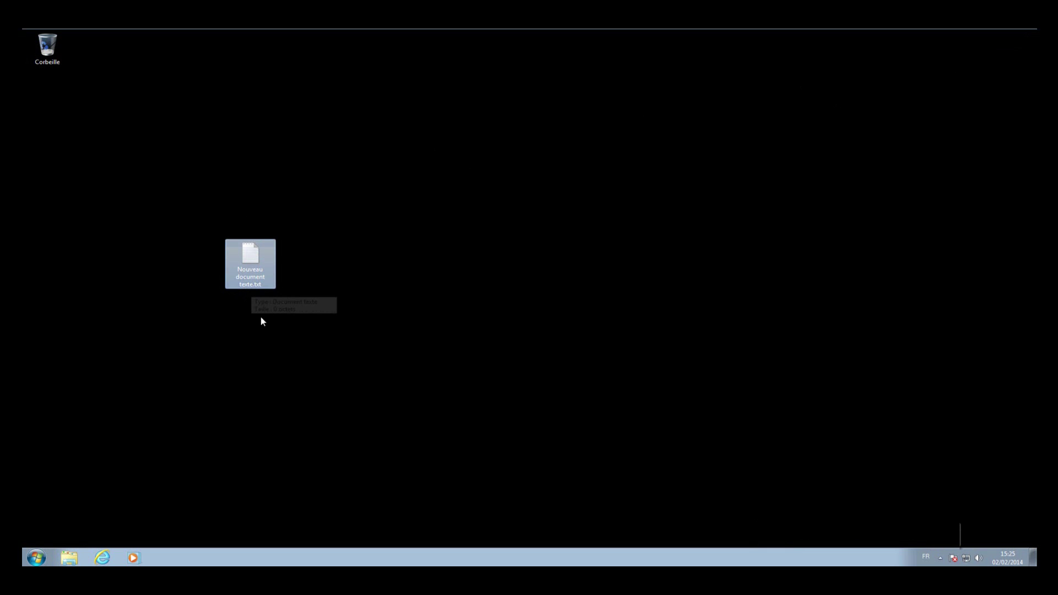
{"action": "left_click", "coordinate": [370, 286]}
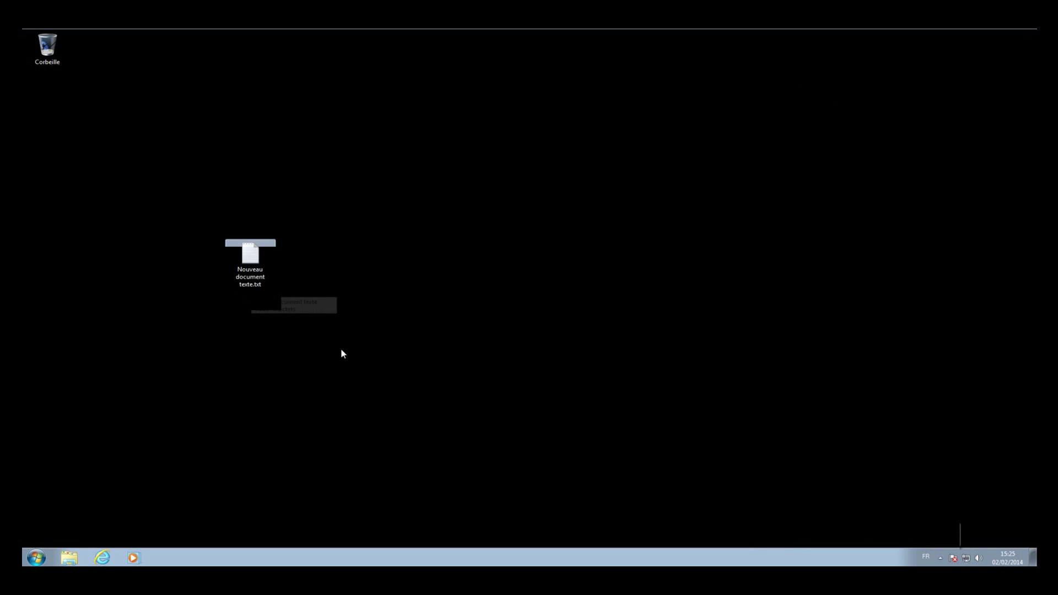